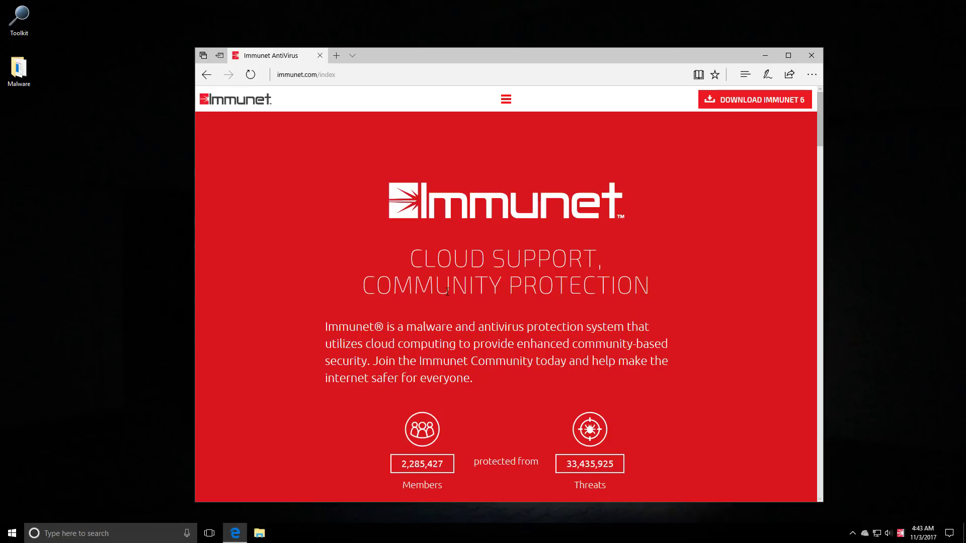
Scroll the immunet.com homepage down past How It Works to the Features list.
{"action": "scroll", "coordinate": [448, 291], "scroll_direction": "down", "scroll_amount": 6}
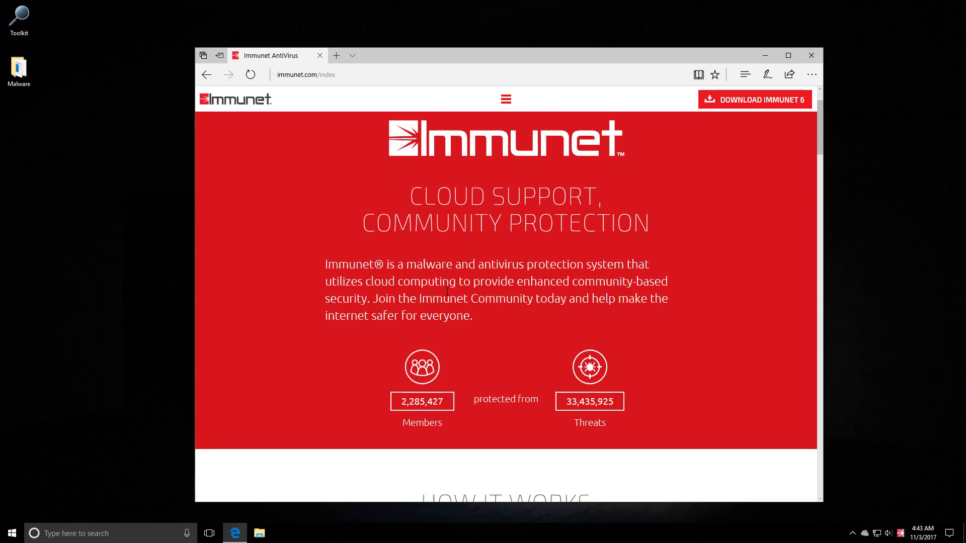
{"action": "scroll", "coordinate": [448, 295], "scroll_direction": "down", "scroll_amount": 2}
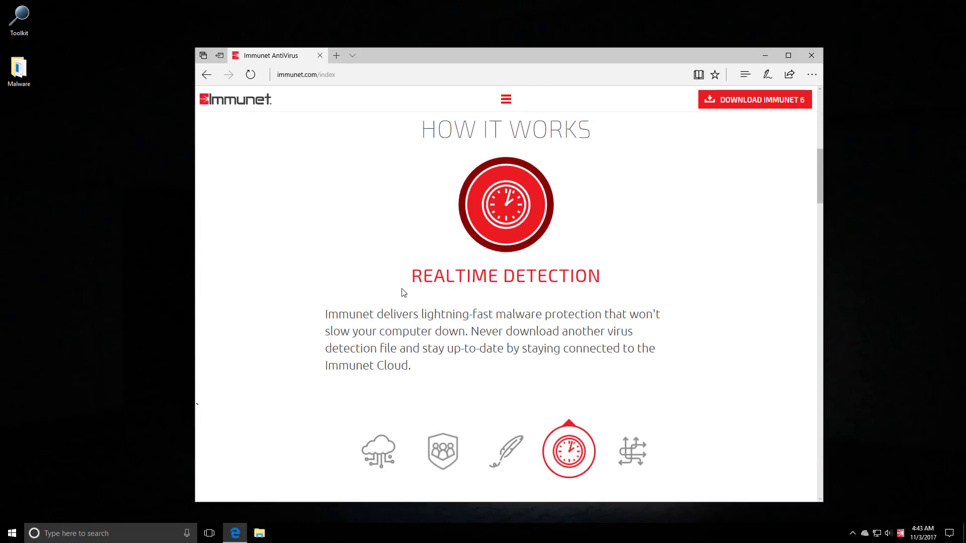
{"action": "scroll", "coordinate": [419, 292], "scroll_direction": "down", "scroll_amount": 3}
{"action": "scroll", "coordinate": [419, 293], "scroll_direction": "down", "scroll_amount": 2}
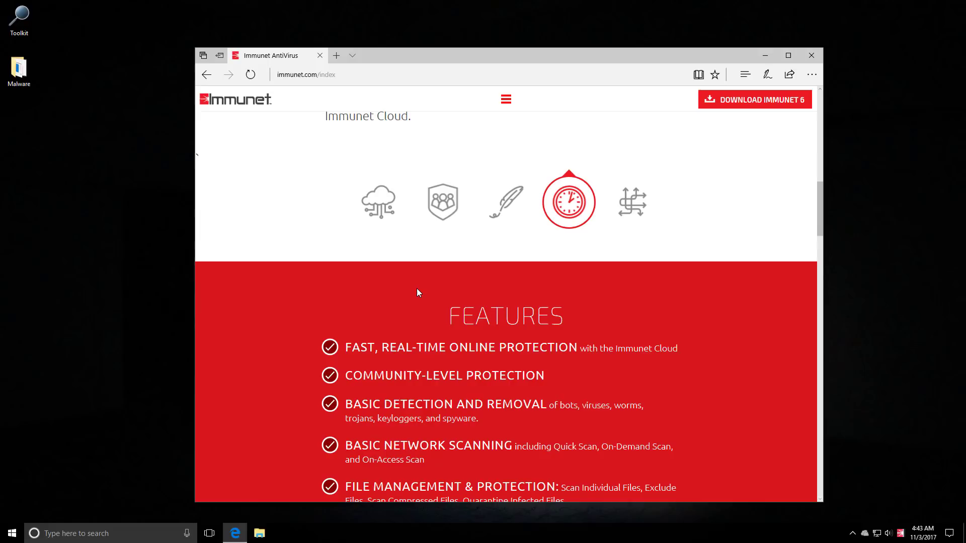
{"action": "scroll", "coordinate": [417, 289], "scroll_direction": "down", "scroll_amount": 4}
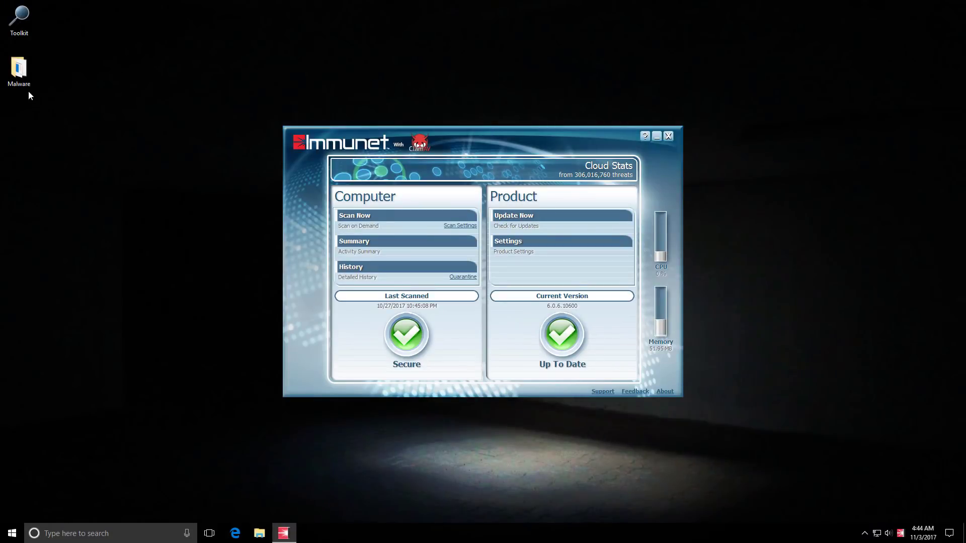
{"action": "right_click", "coordinate": [22, 77]}
{"action": "left_click", "coordinate": [64, 245]}
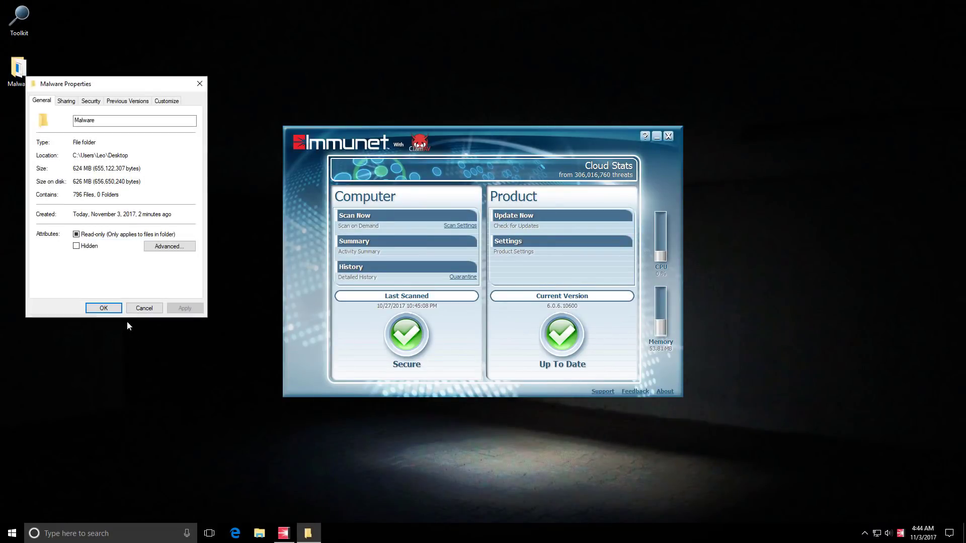
{"action": "left_click", "coordinate": [145, 308]}
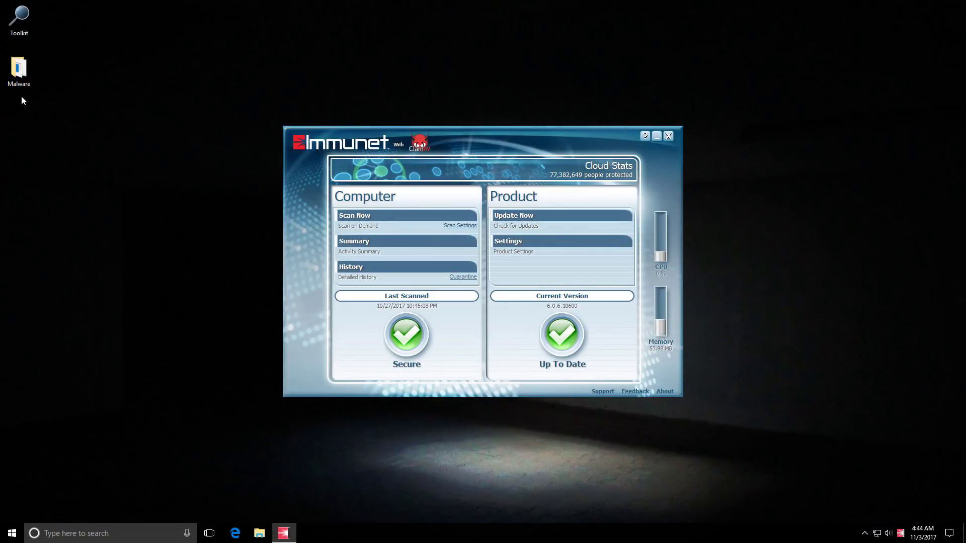
{"action": "double_click", "coordinate": [21, 86]}
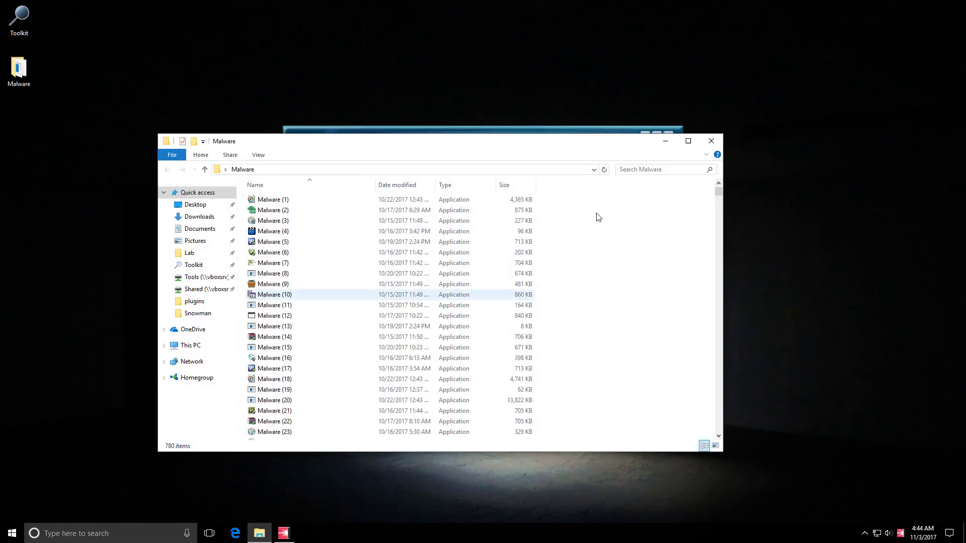
{"action": "left_click", "coordinate": [711, 141]}
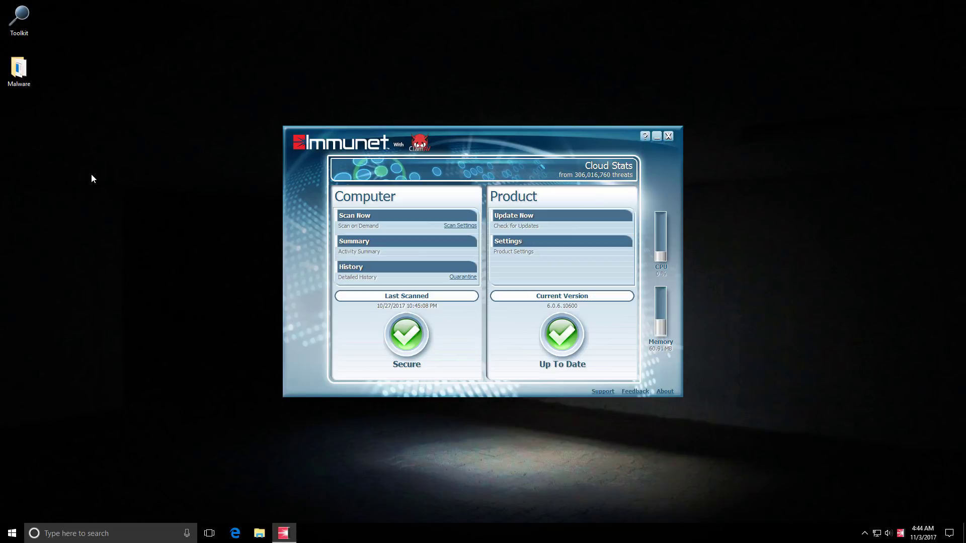
Scan the Malware folder with Immunet so detected threats get quarantined.
{"action": "right_click", "coordinate": [31, 73]}
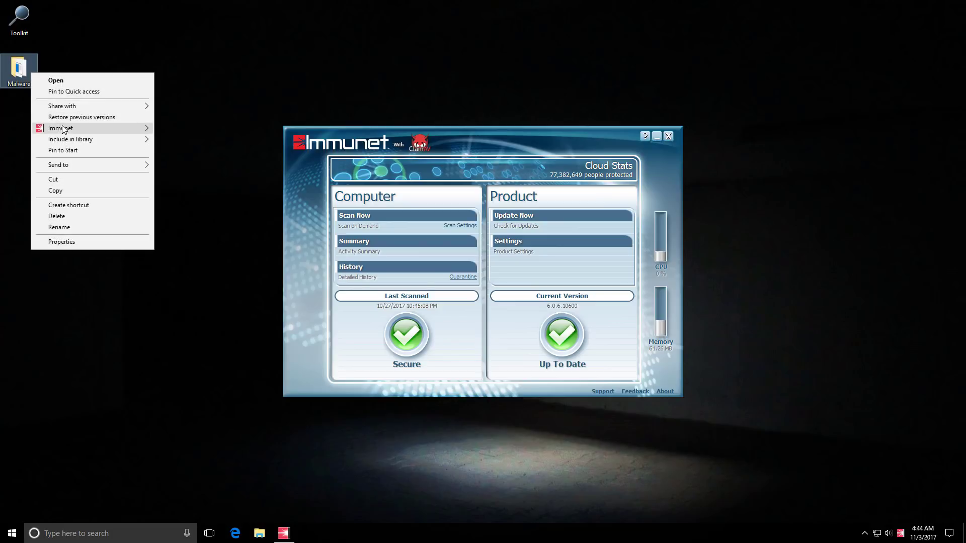
{"action": "mouse_move", "coordinate": [103, 130]}
{"action": "left_click", "coordinate": [166, 129]}
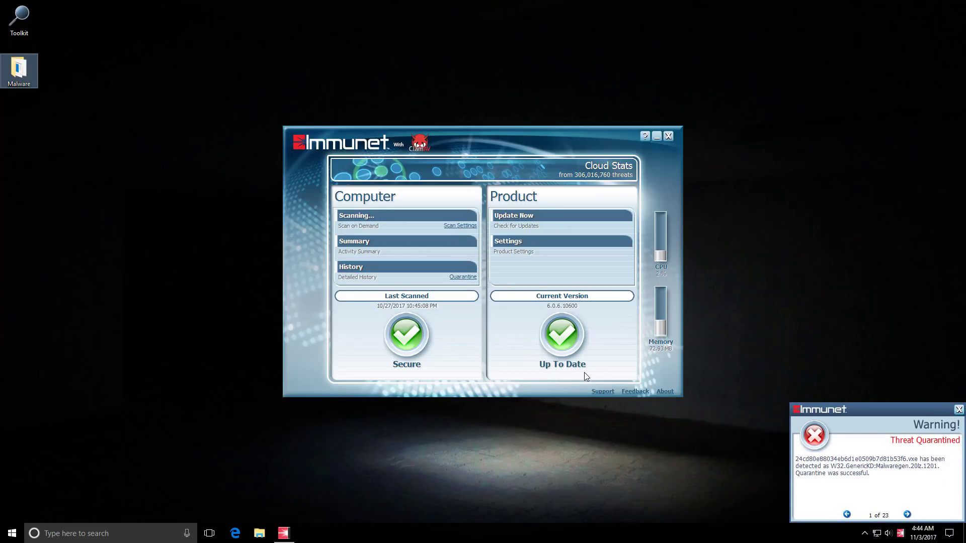
Review Immunet's scan settings, expanding General Settings where Blocking Mode is off.
{"action": "left_click", "coordinate": [464, 225]}
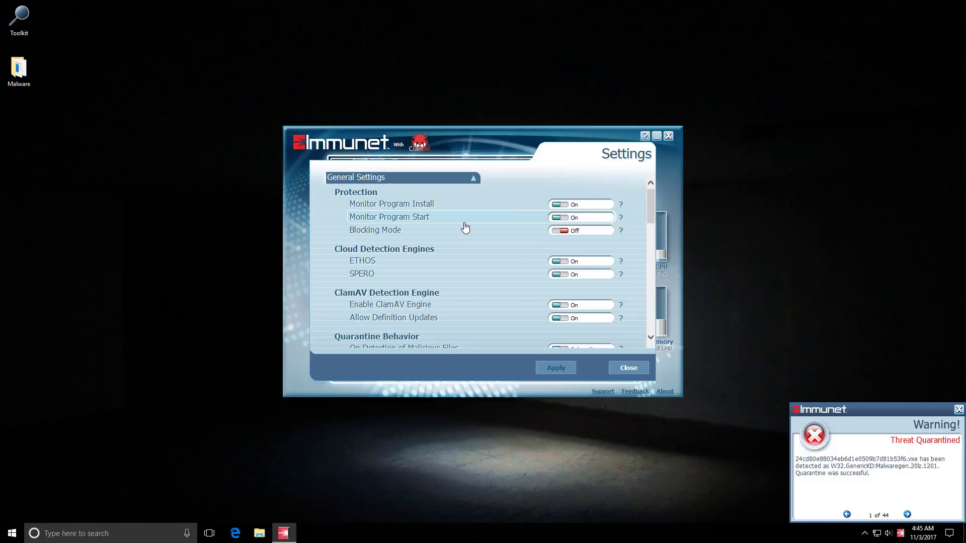
{"action": "left_click", "coordinate": [395, 179]}
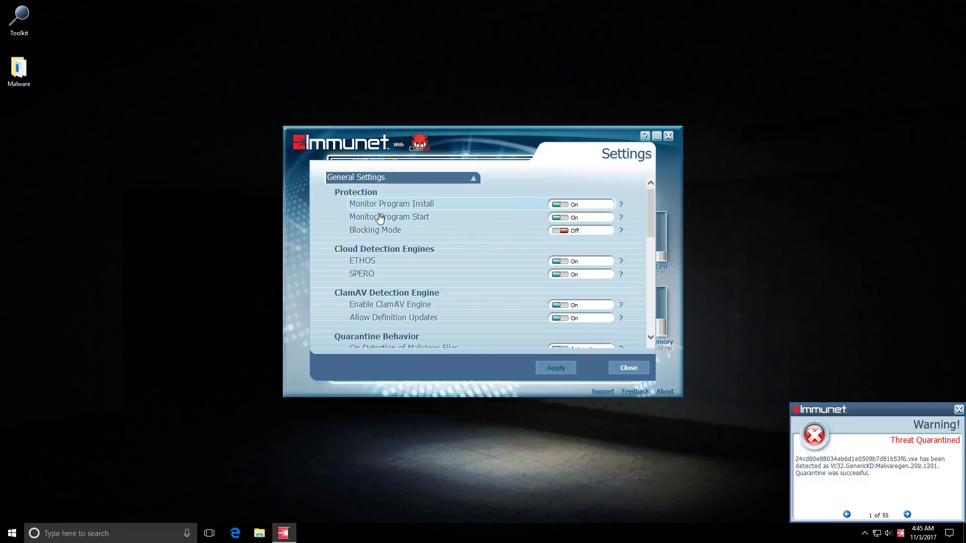
{"action": "scroll", "coordinate": [375, 299], "scroll_direction": "down", "scroll_amount": 1}
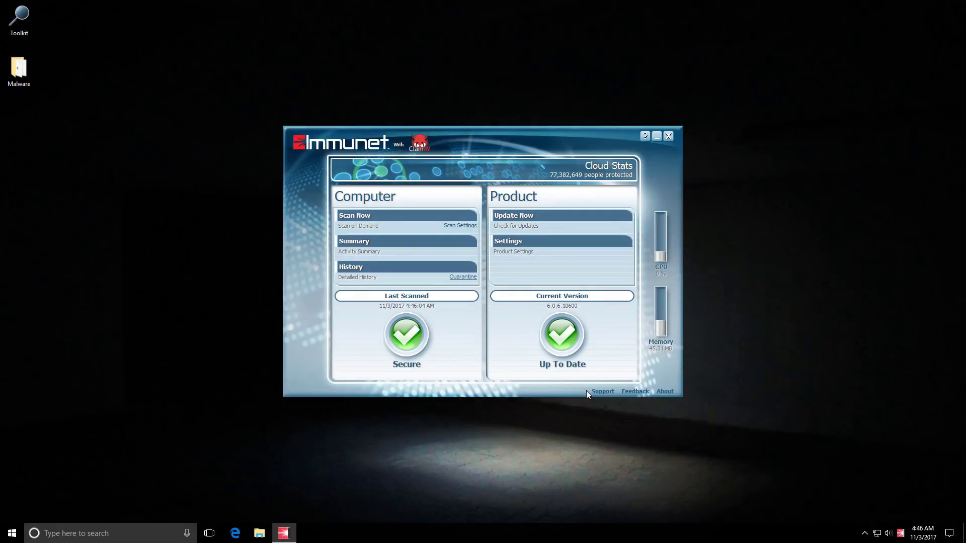
After briefly opening the Malware folder, check Immunet for updates and close the updater.
{"action": "double_click", "coordinate": [19, 68]}
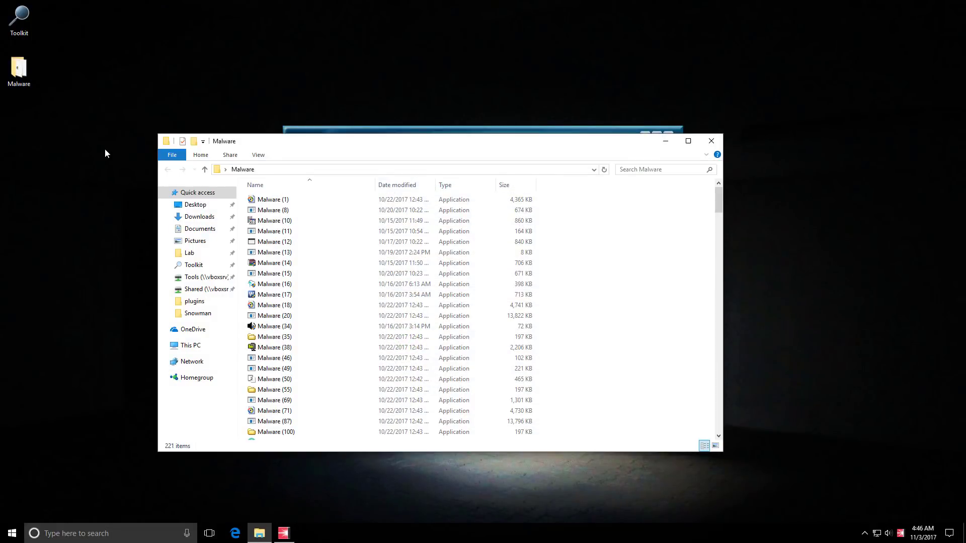
{"action": "left_click", "coordinate": [710, 141]}
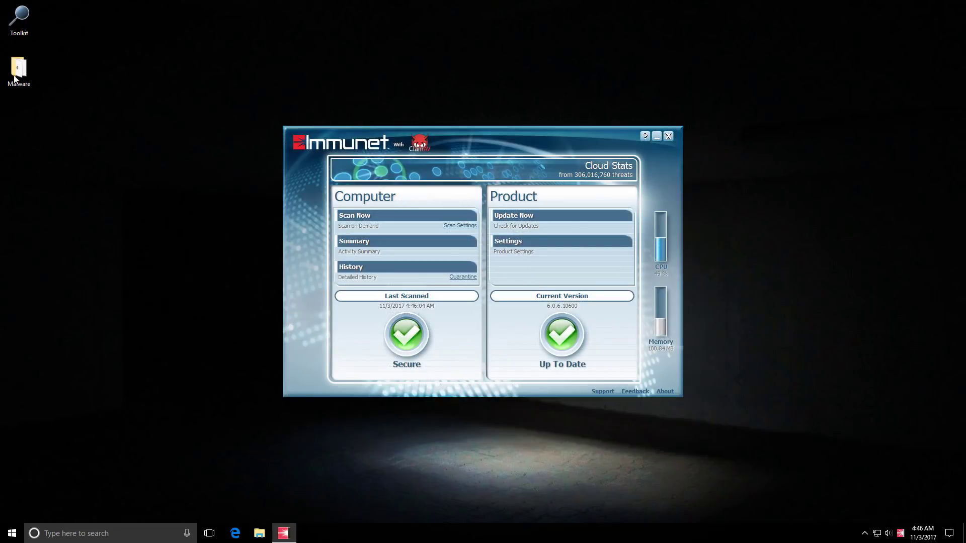
{"action": "right_click", "coordinate": [16, 75]}
{"action": "mouse_move", "coordinate": [50, 130]}
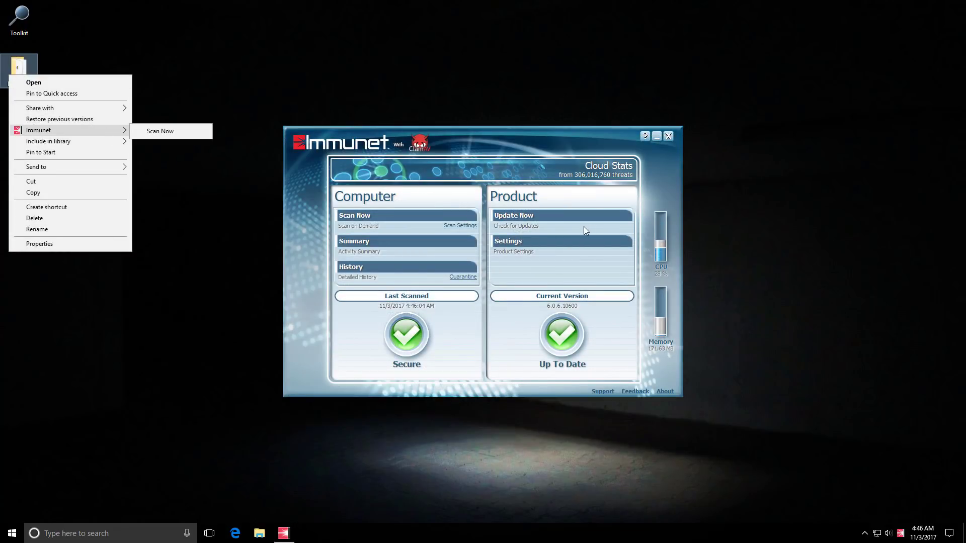
{"action": "left_click", "coordinate": [584, 226]}
{"action": "left_click", "coordinate": [503, 218]}
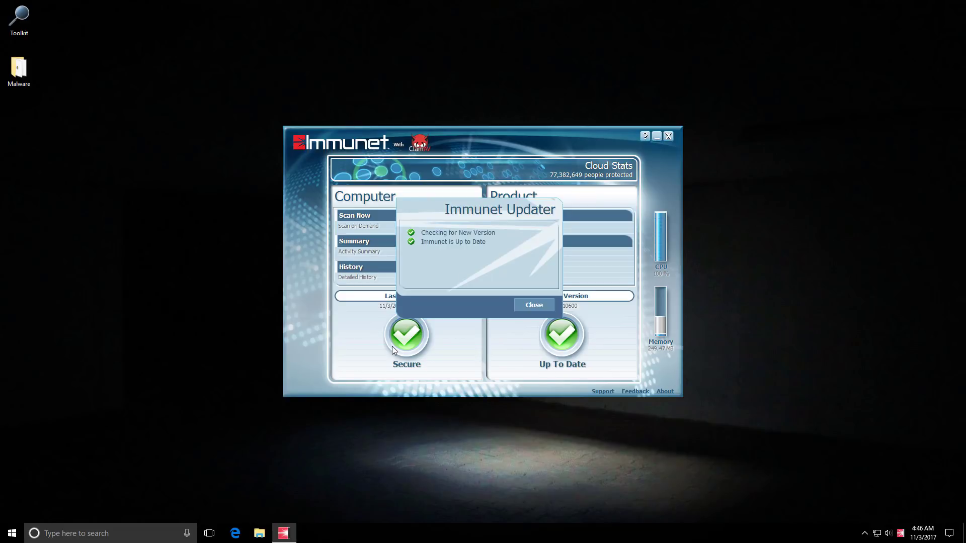
{"action": "left_click", "coordinate": [526, 305]}
Rescan the Malware folder with Immunet, quarantining another threat.
{"action": "right_click", "coordinate": [14, 77]}
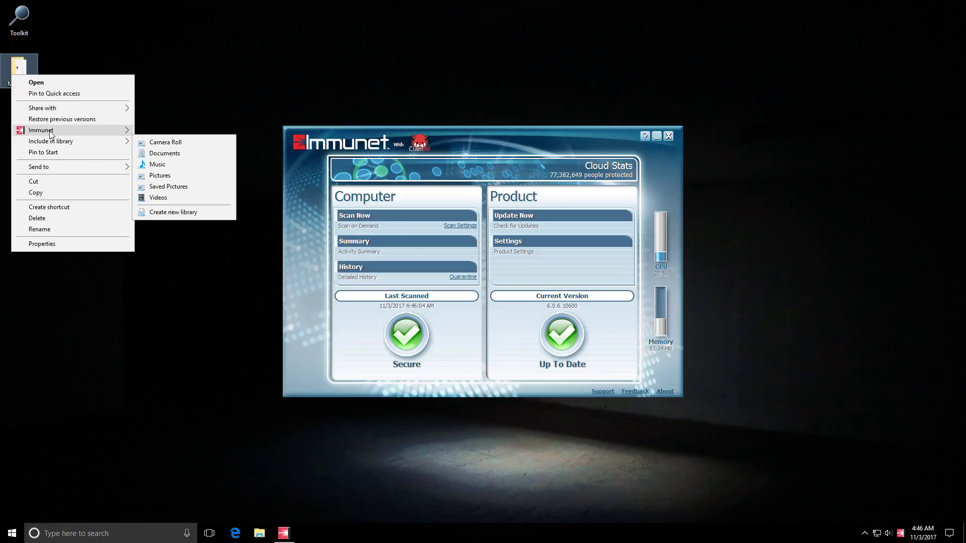
{"action": "mouse_move", "coordinate": [55, 131]}
{"action": "left_click", "coordinate": [151, 130]}
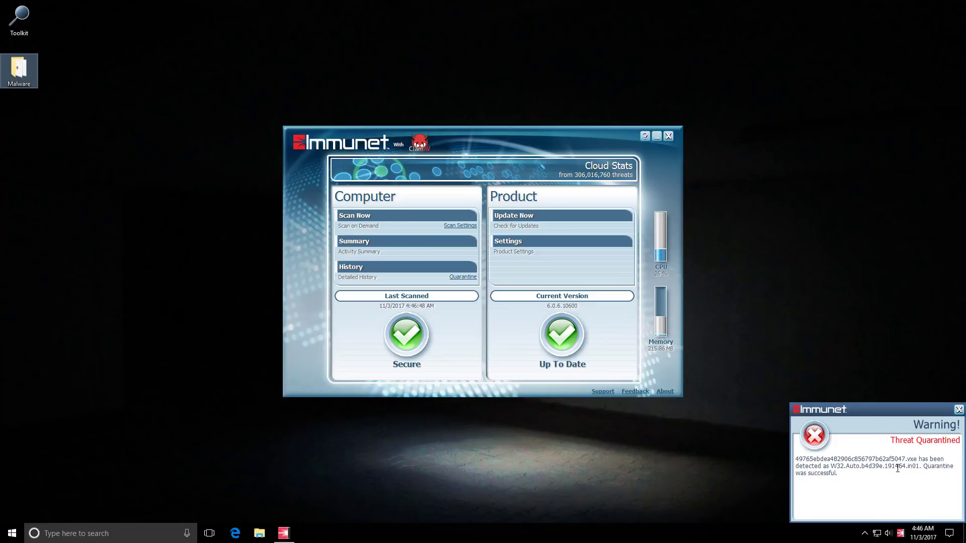
{"action": "left_click", "coordinate": [898, 417]}
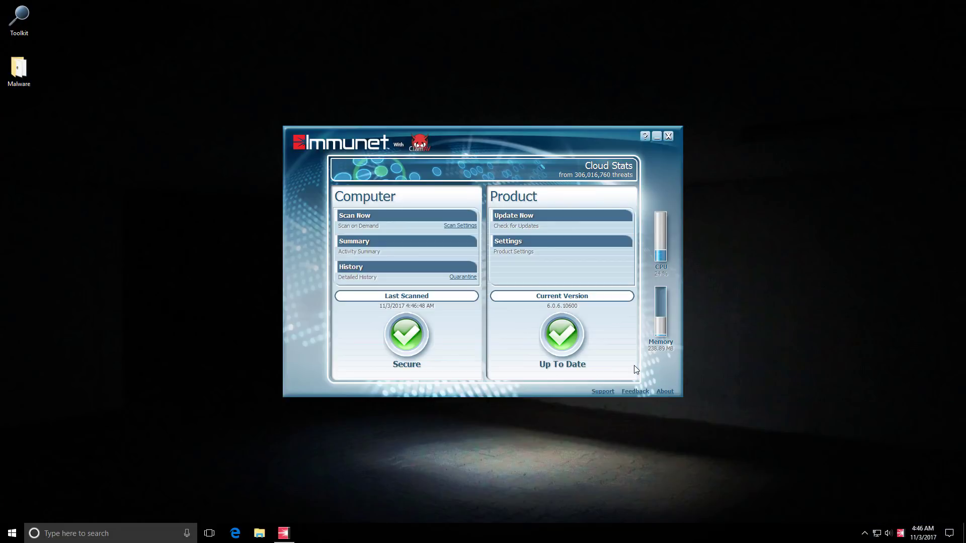
Open the Malware folder and scroll through the 218 remaining samples to the end.
{"action": "double_click", "coordinate": [18, 80]}
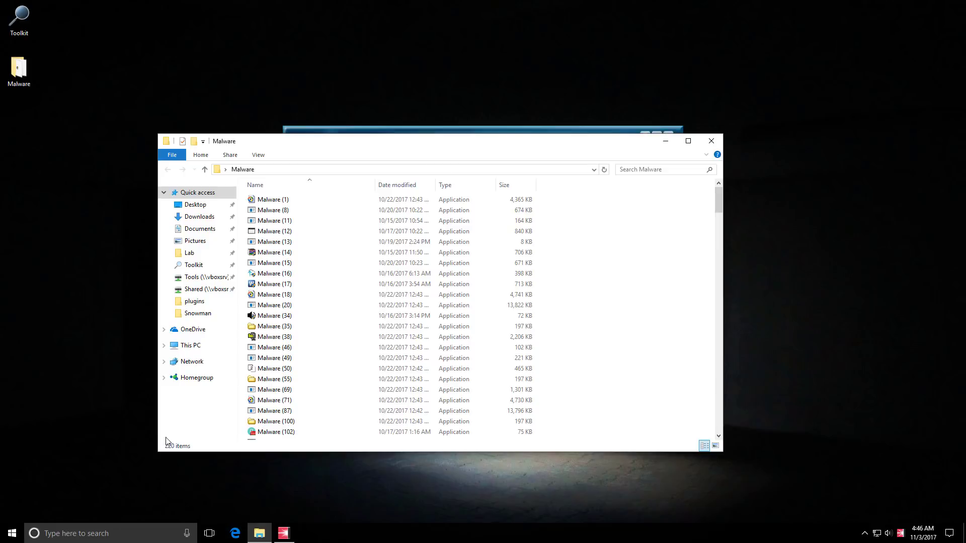
{"action": "scroll", "coordinate": [360, 355], "scroll_direction": "down", "scroll_amount": 8}
{"action": "scroll", "coordinate": [362, 355], "scroll_direction": "down", "scroll_amount": 1}
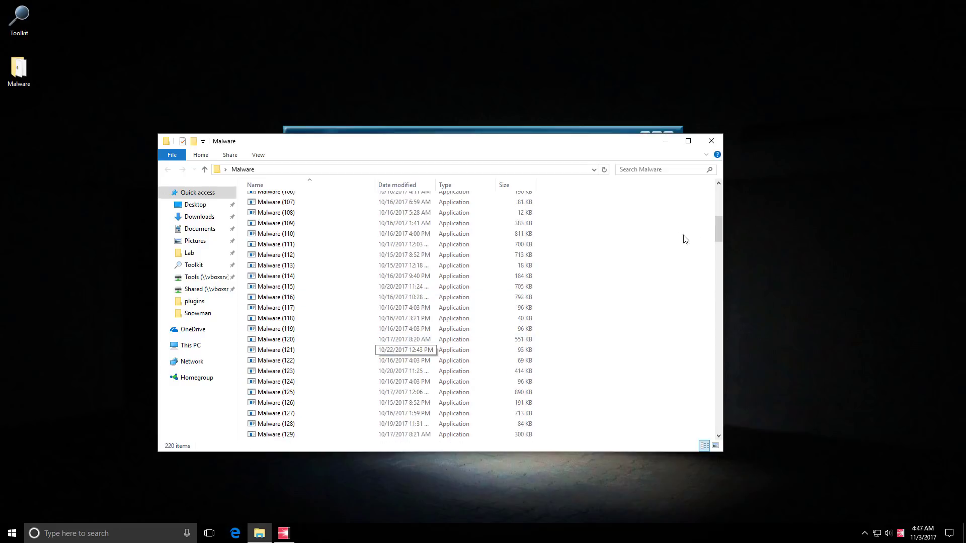
{"action": "left_click_drag", "start_coordinate": [713, 228], "coordinate": [720, 432]}
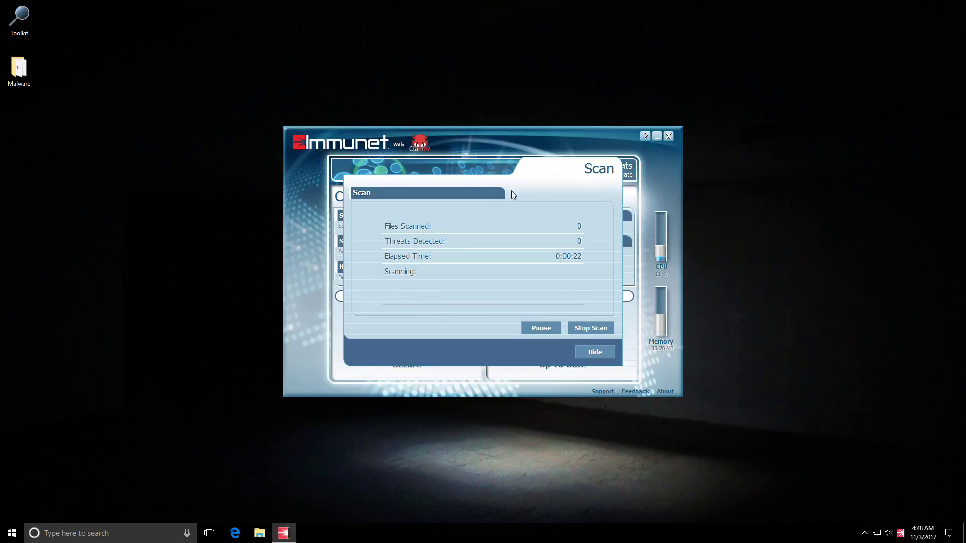
Move the Scan panel aside and close the completed report: 146 files scanned, no threats.
{"action": "left_click_drag", "start_coordinate": [575, 168], "coordinate": [685, 201]}
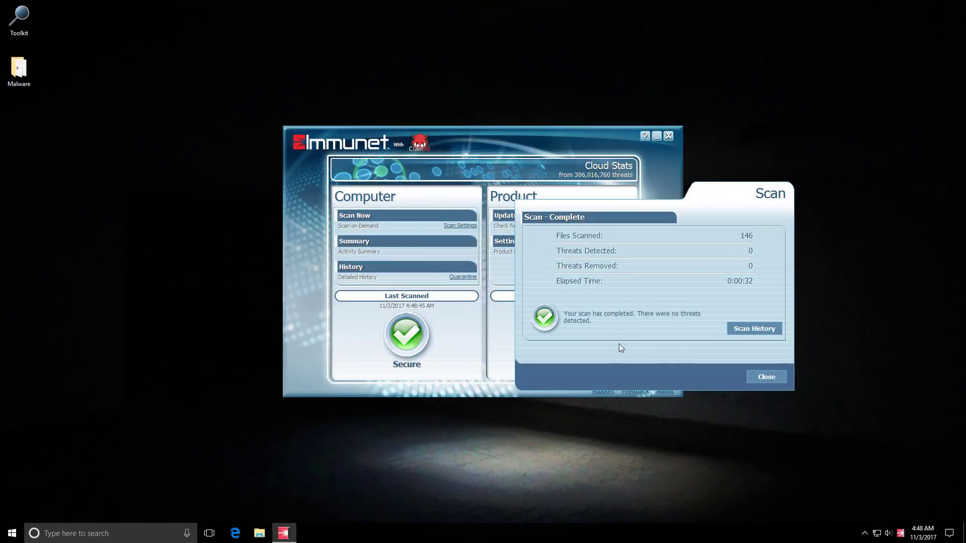
{"action": "left_click", "coordinate": [760, 377]}
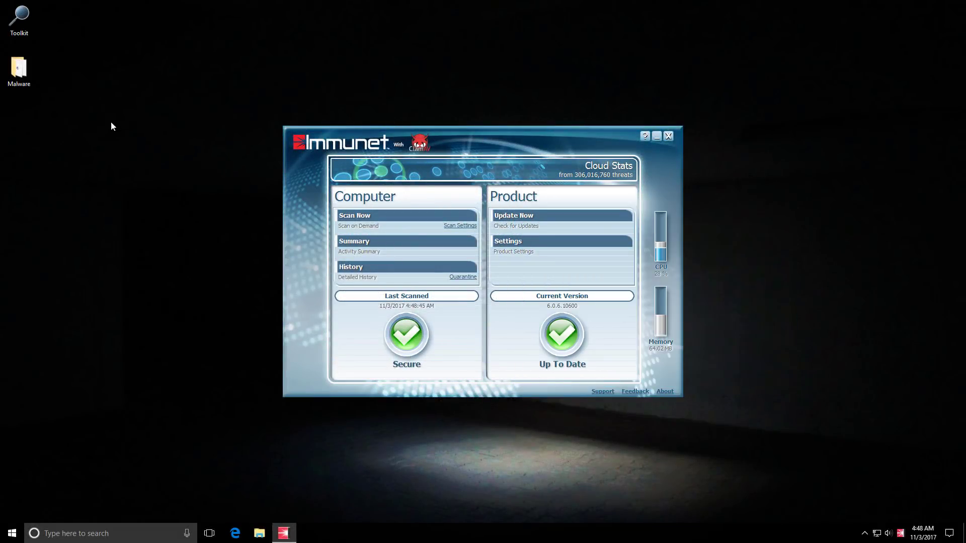
Open the Malware folder briefly, then close its window to reveal the Immunet dashboard.
{"action": "double_click", "coordinate": [10, 74]}
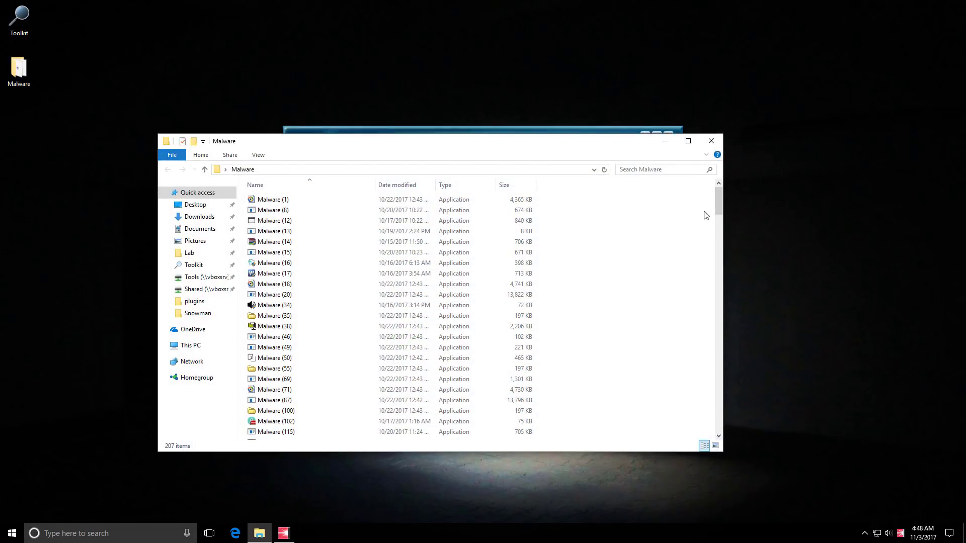
{"action": "mouse_move", "coordinate": [718, 199]}
{"action": "left_mouse_down"}
{"action": "mouse_move", "coordinate": [720, 430]}
{"action": "mouse_move", "coordinate": [718, 198]}
{"action": "left_mouse_up"}
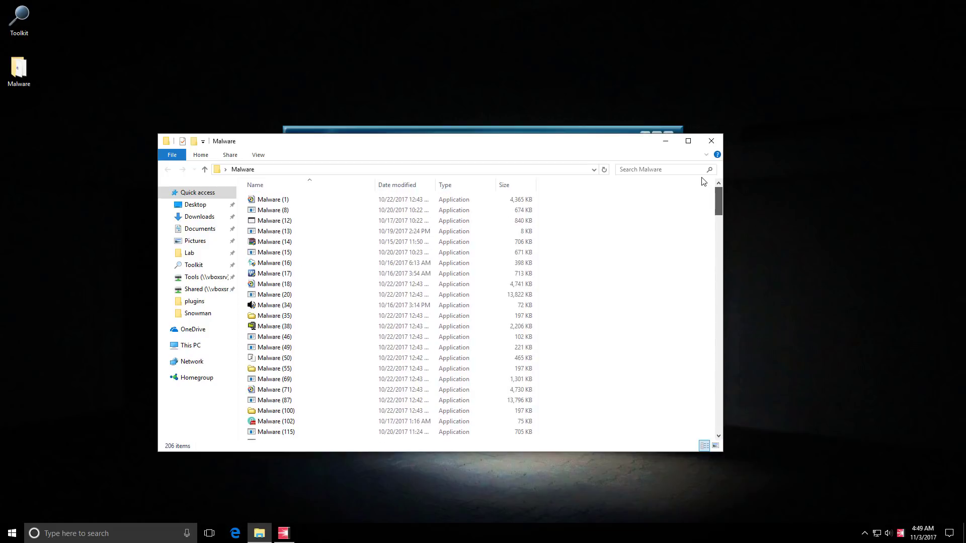
{"action": "left_click", "coordinate": [712, 141]}
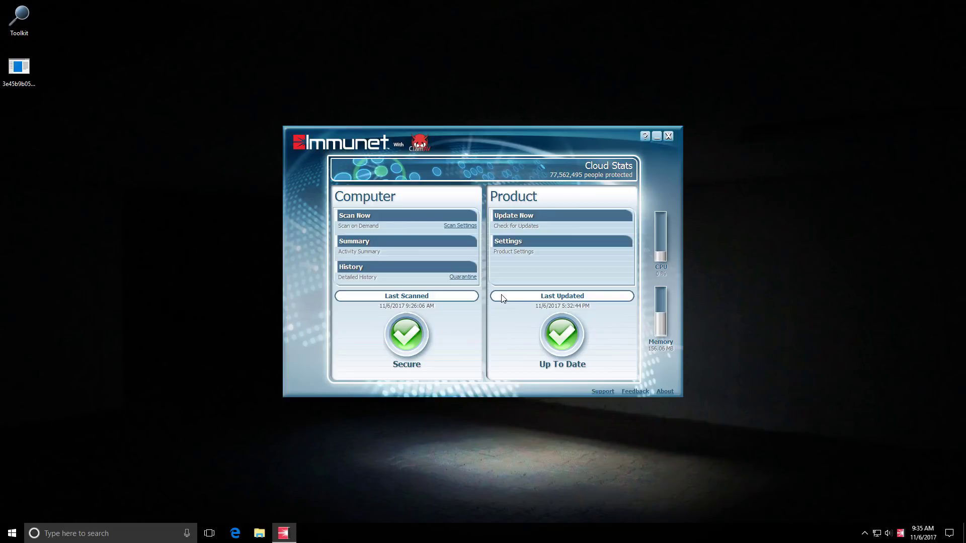
Turn Blocking Mode on in Immunet's settings and close back to the dashboard.
{"action": "left_click", "coordinate": [518, 246]}
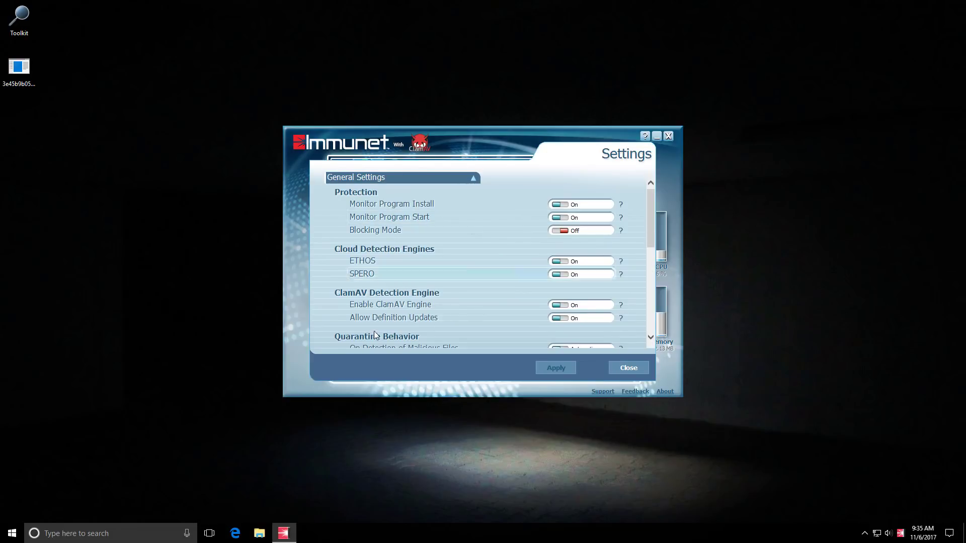
{"action": "scroll", "coordinate": [406, 301], "scroll_direction": "down", "scroll_amount": 3}
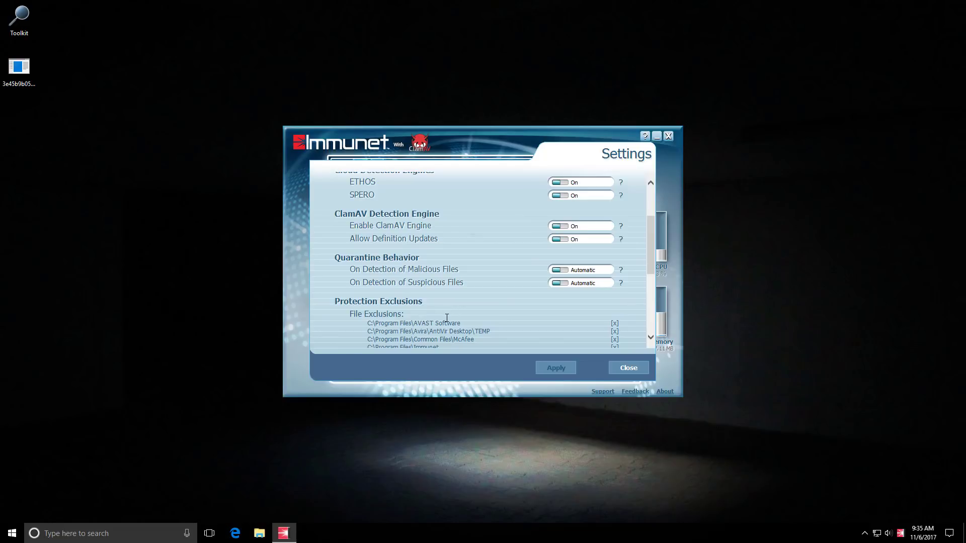
{"action": "scroll", "coordinate": [448, 318], "scroll_direction": "up", "scroll_amount": 3}
{"action": "left_click", "coordinate": [556, 233]}
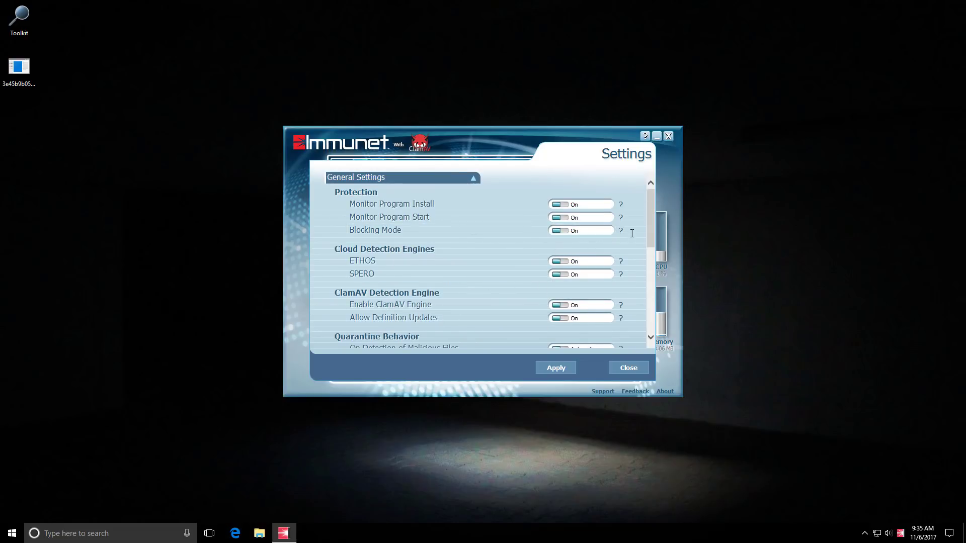
{"action": "mouse_move", "coordinate": [622, 234]}
{"action": "left_click", "coordinate": [629, 368]}
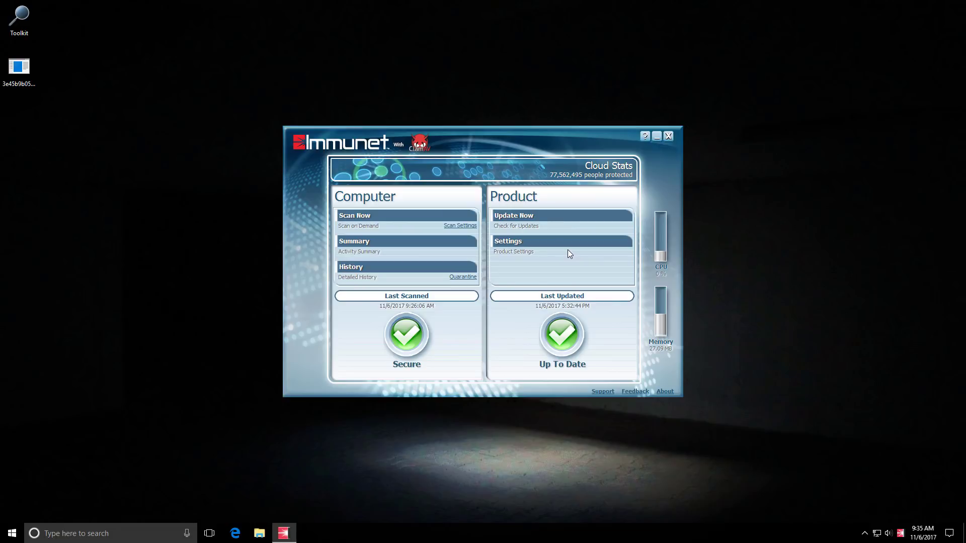
Close Immunet and show File Explorer's Pictures folder with Test system 1–3 intact.
{"action": "left_click", "coordinate": [668, 138]}
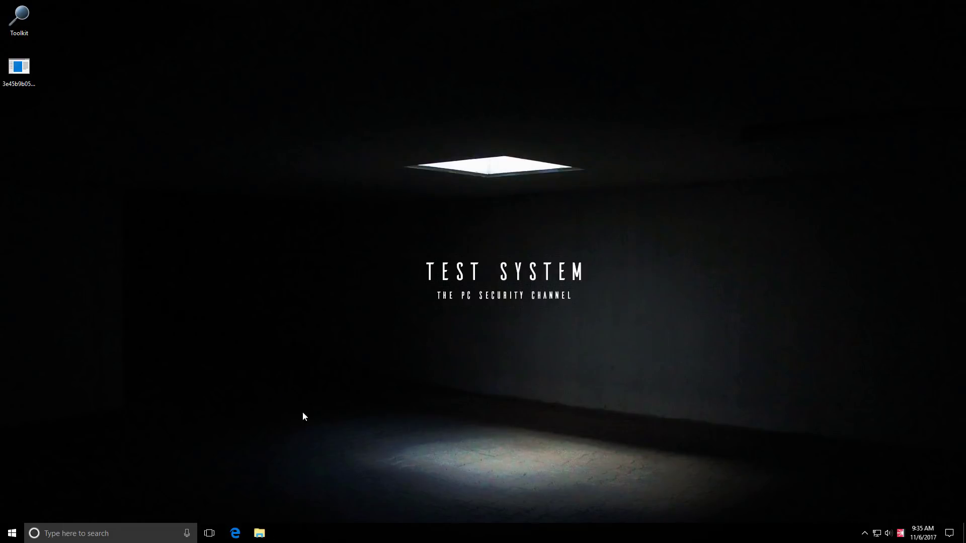
{"action": "left_click", "coordinate": [259, 533]}
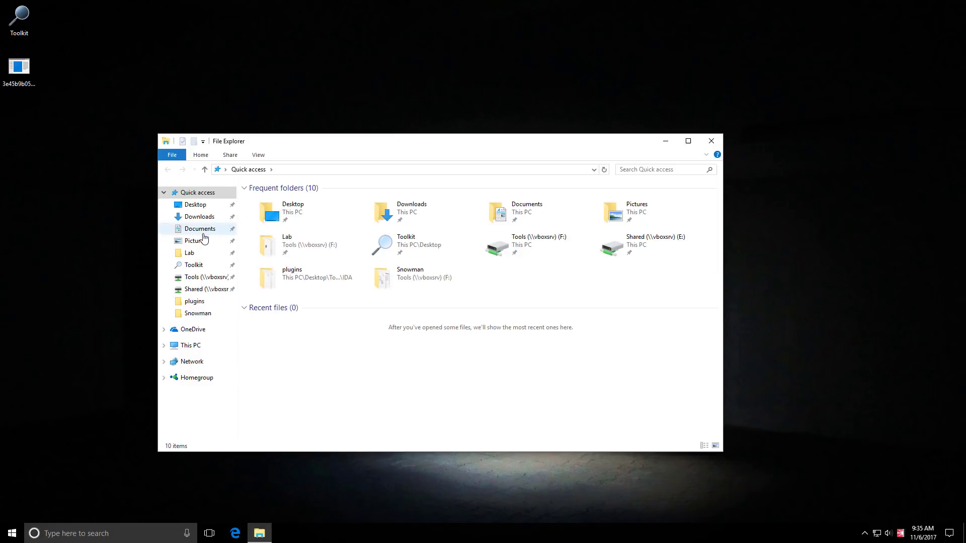
{"action": "left_click", "coordinate": [204, 239]}
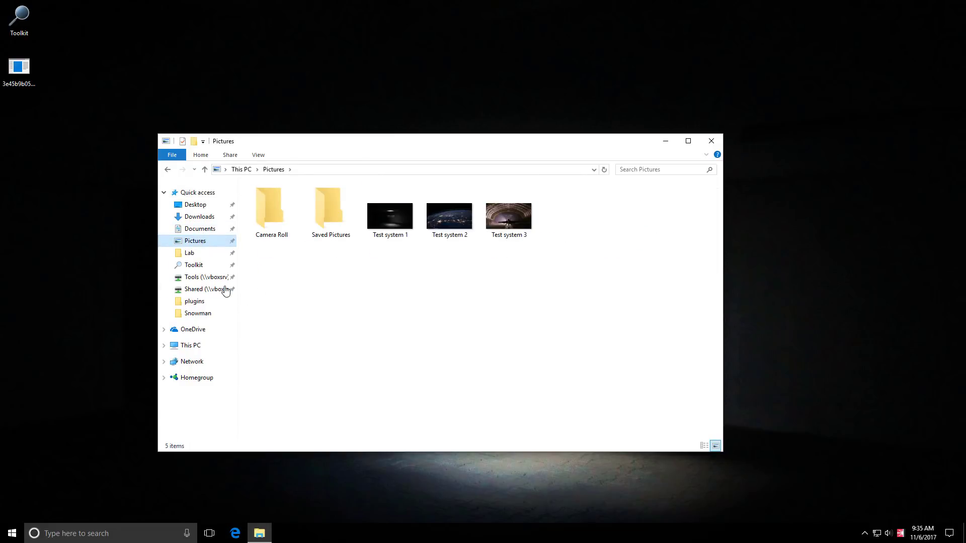
{"action": "left_click_drag", "start_coordinate": [53, 107], "coordinate": [6, 64]}
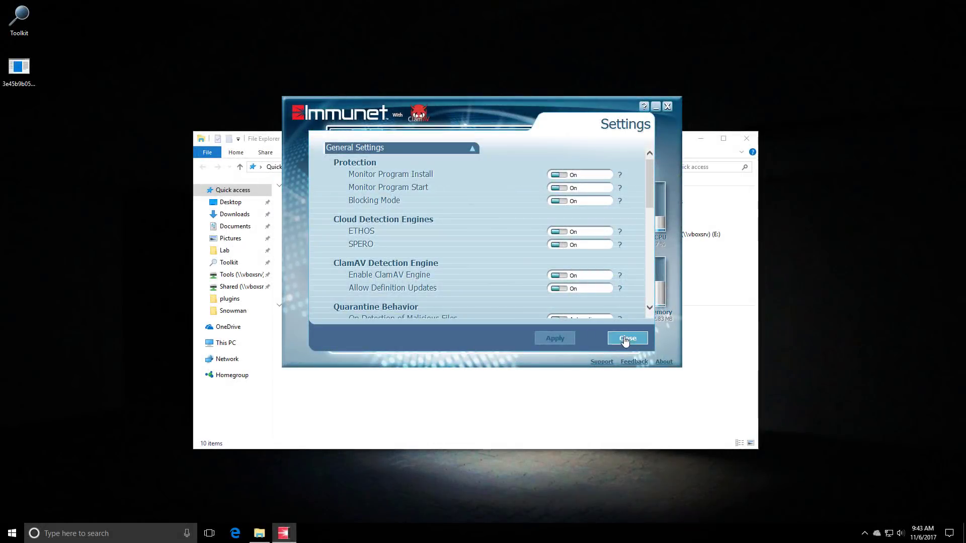
{"action": "left_click", "coordinate": [626, 339]}
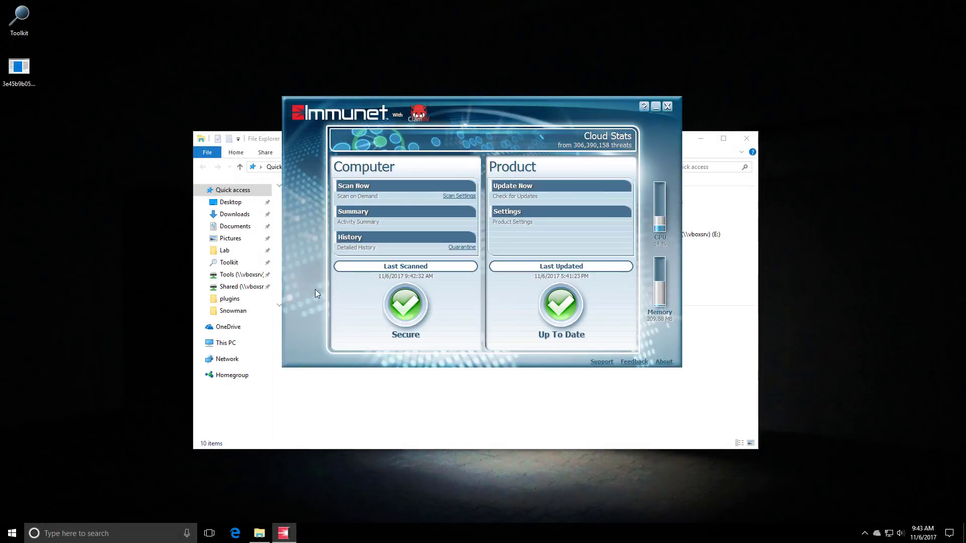
{"action": "left_click", "coordinate": [307, 383]}
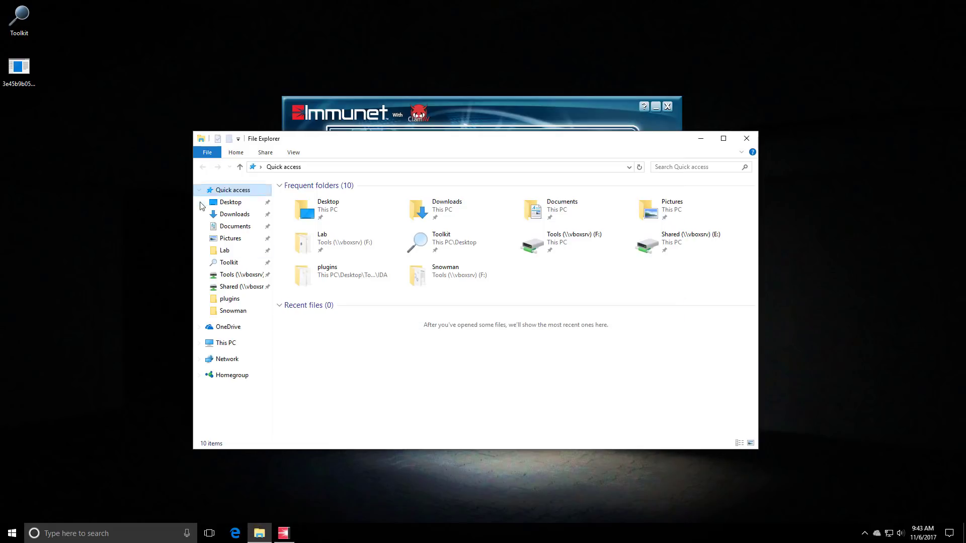
{"action": "left_click", "coordinate": [231, 238]}
{"action": "left_click", "coordinate": [447, 115]}
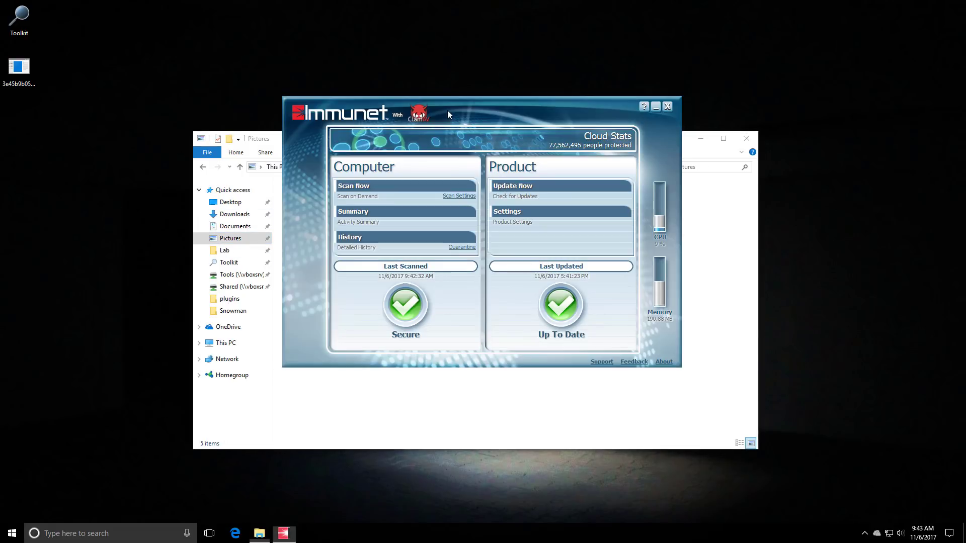
{"action": "left_click", "coordinate": [338, 422]}
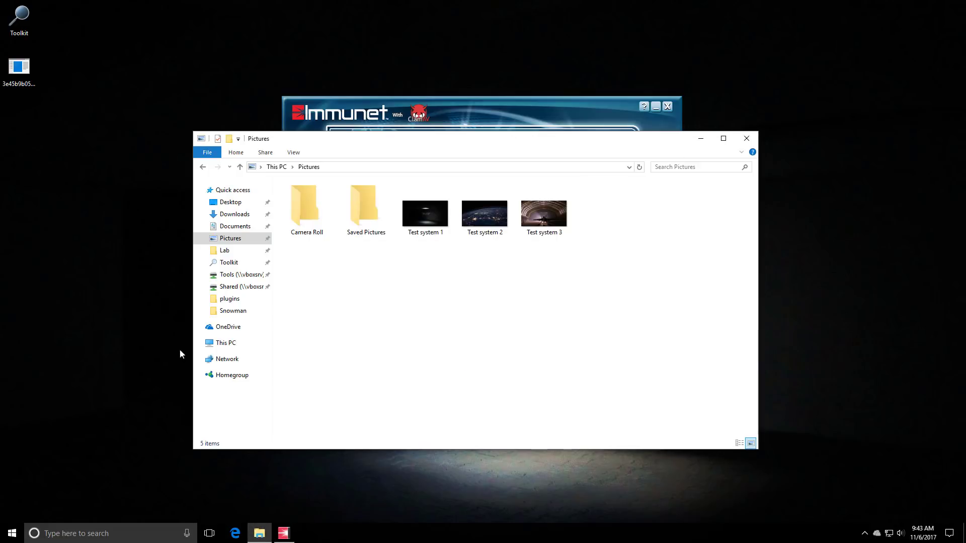
{"action": "left_click", "coordinate": [19, 85]}
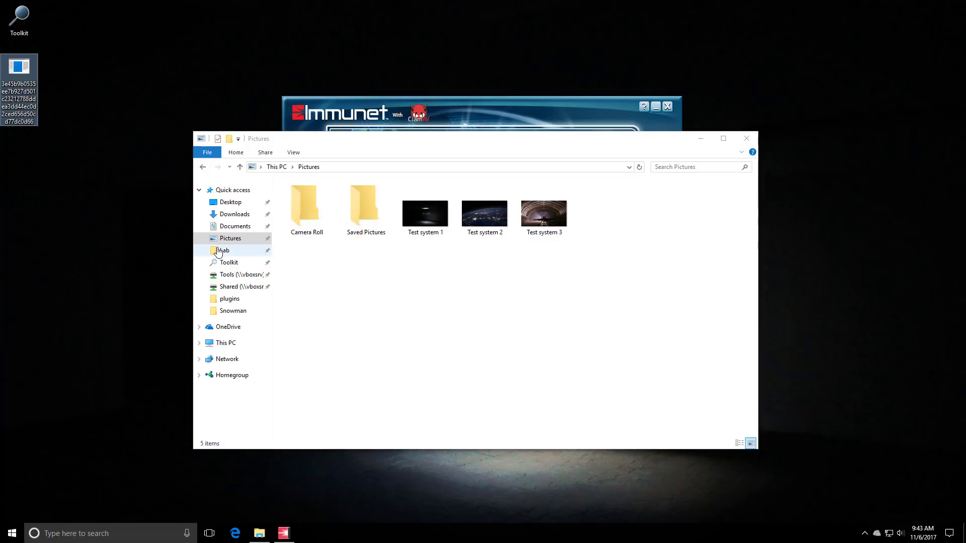
Move the desktop sample into the Lab folder and inspect the four encrypted Pictures files.
{"action": "left_click_drag", "start_coordinate": [218, 251], "coordinate": [213, 252]}
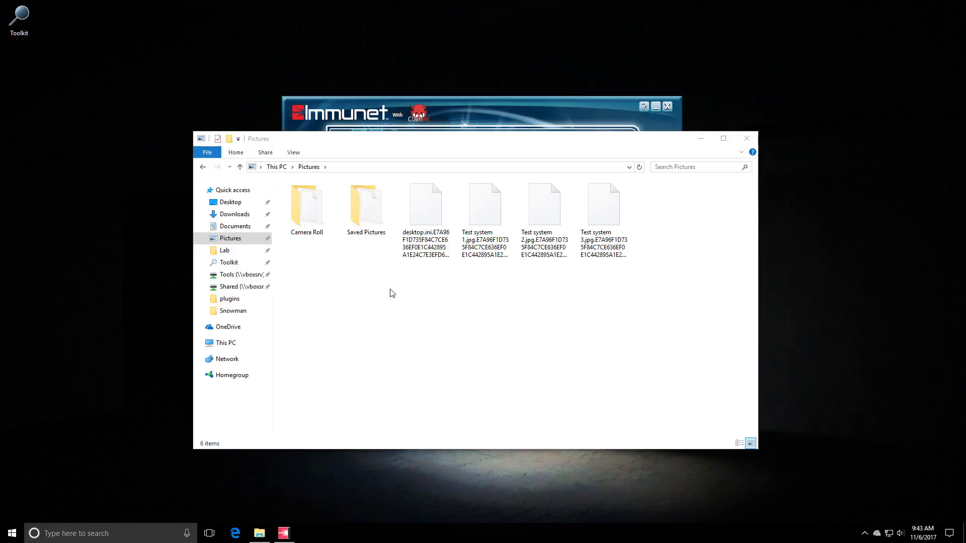
{"action": "left_click_drag", "start_coordinate": [402, 293], "coordinate": [635, 202]}
{"action": "left_click", "coordinate": [634, 204]}
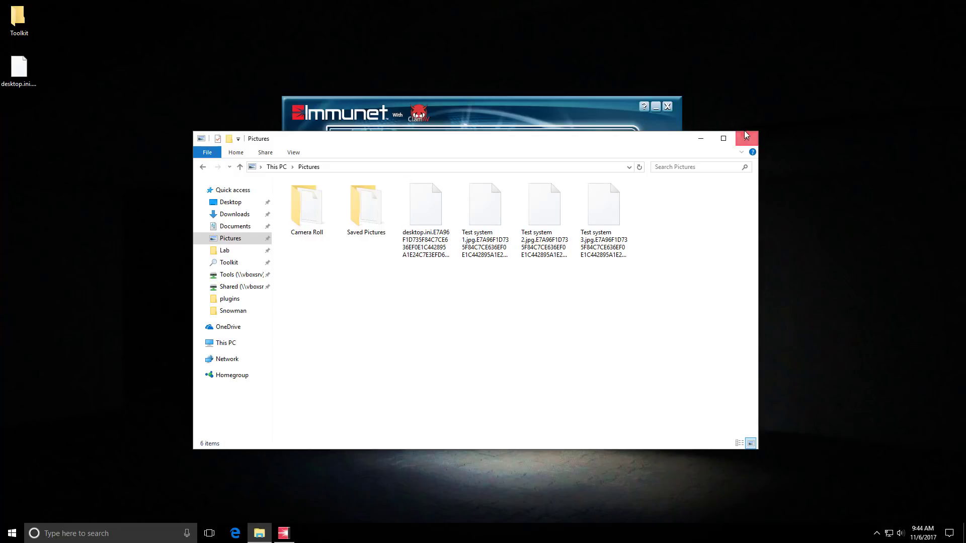
Open Documents' Doc1.txt in Notepad to view its garbled text, then close Notepad.
{"action": "left_click", "coordinate": [234, 226]}
{"action": "right_click", "coordinate": [320, 209]}
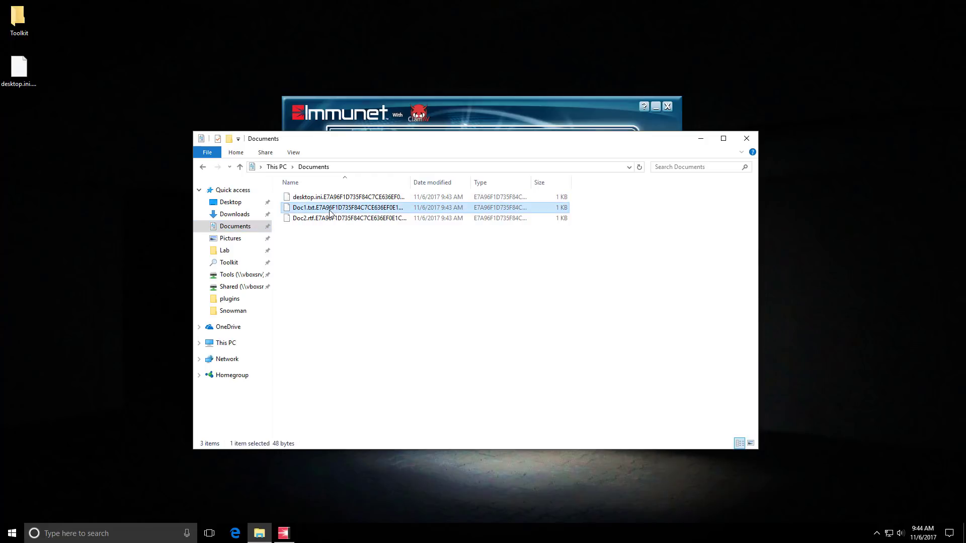
{"action": "left_click", "coordinate": [372, 218]}
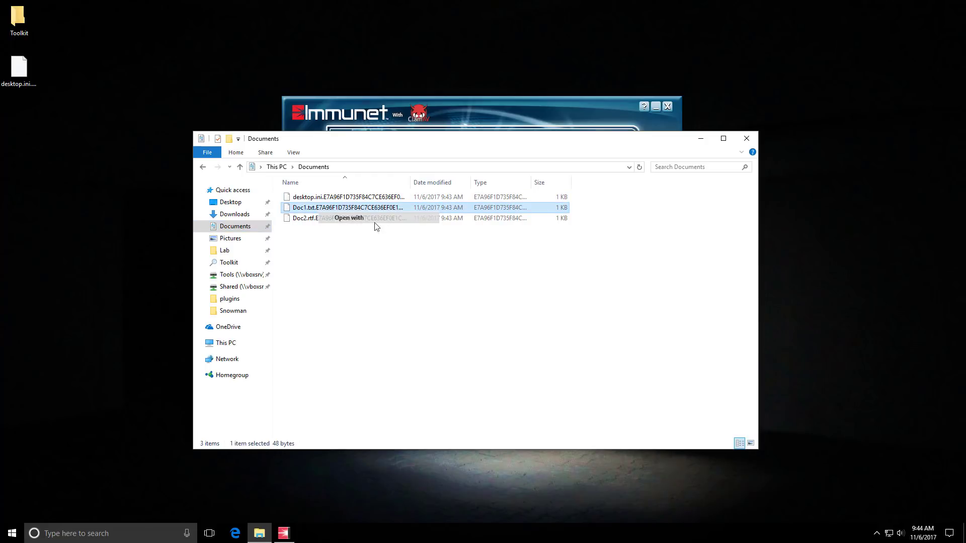
{"action": "left_click", "coordinate": [418, 201]}
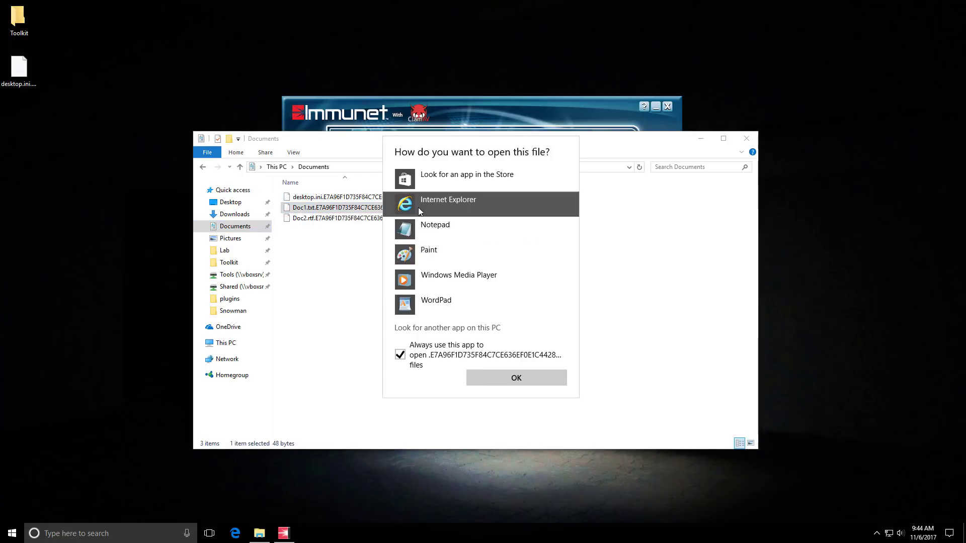
{"action": "left_click", "coordinate": [430, 237]}
{"action": "left_click", "coordinate": [516, 377]}
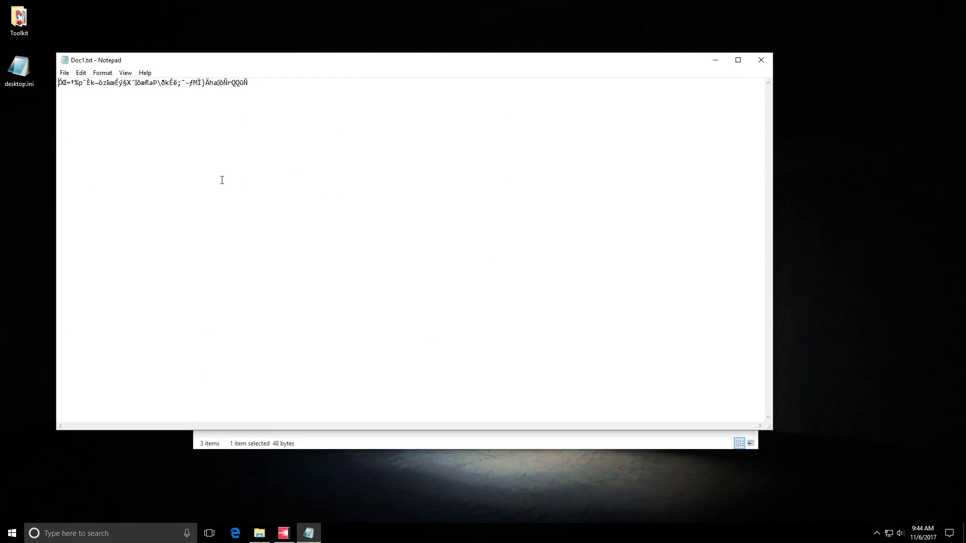
{"action": "left_click_drag", "start_coordinate": [96, 88], "coordinate": [254, 98]}
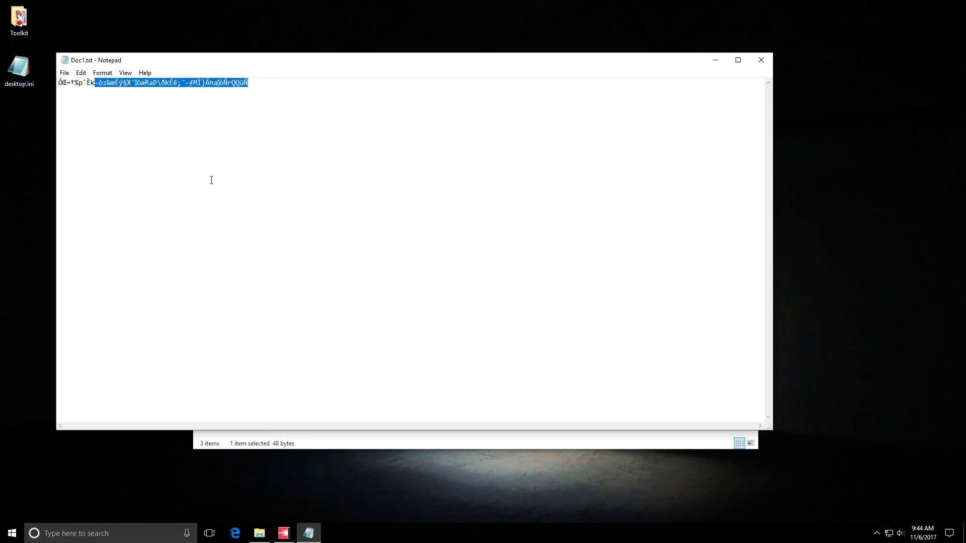
{"action": "left_click", "coordinate": [161, 237]}
{"action": "left_click", "coordinate": [761, 60]}
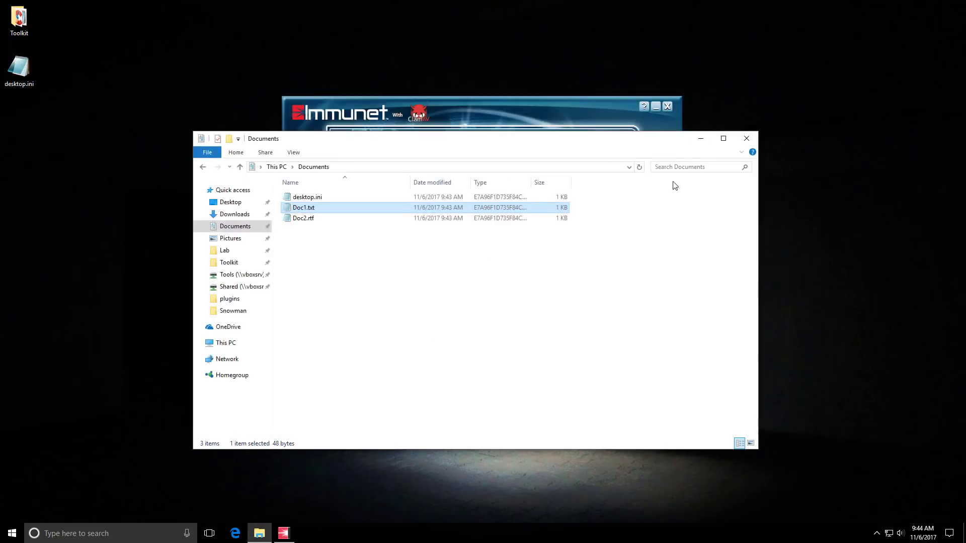
Close the Documents window and verify Blocking Mode is still On in Immunet's settings.
{"action": "left_click", "coordinate": [749, 140]}
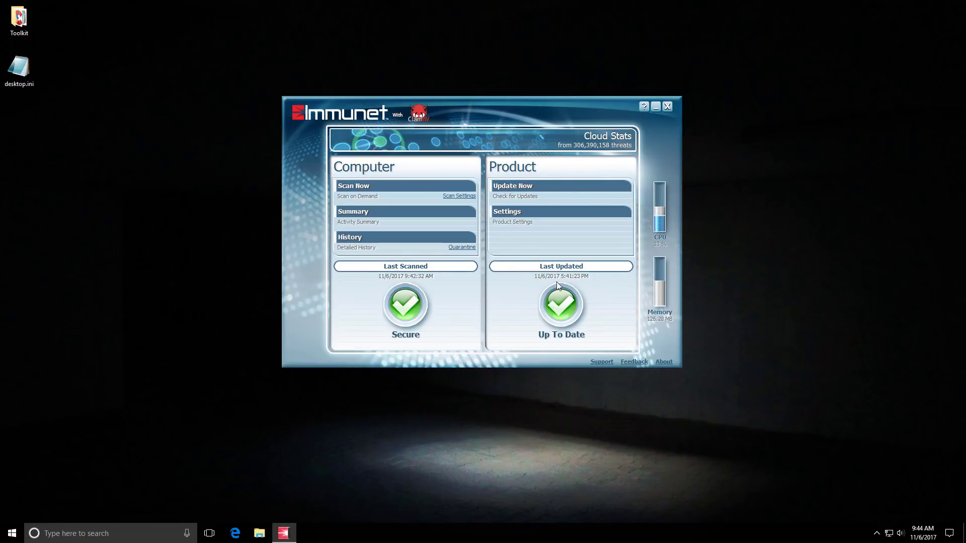
{"action": "left_click", "coordinate": [535, 211]}
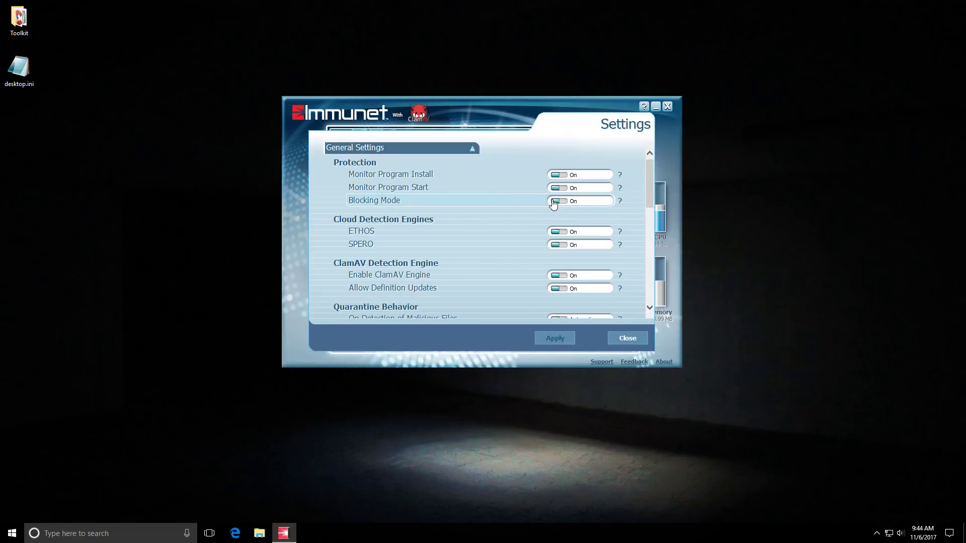
{"action": "left_click", "coordinate": [614, 339]}
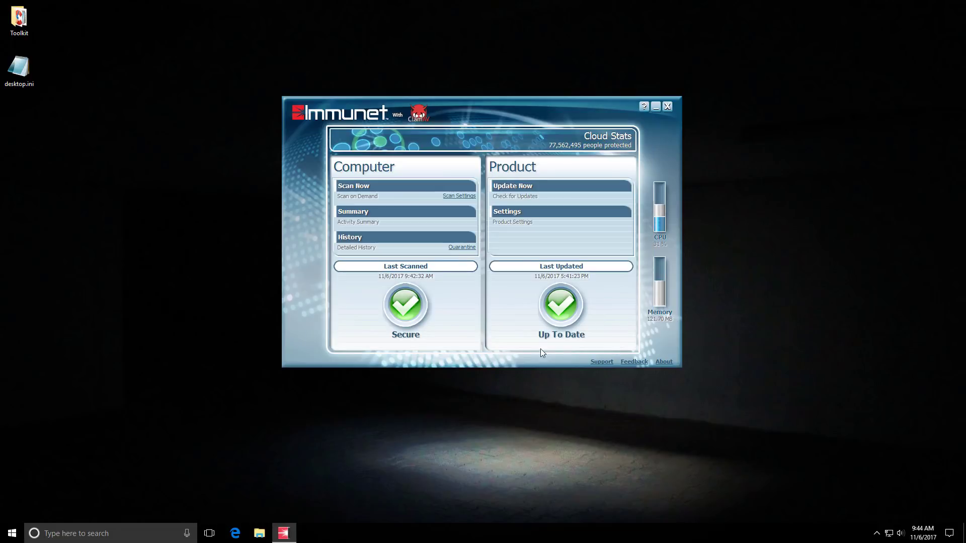